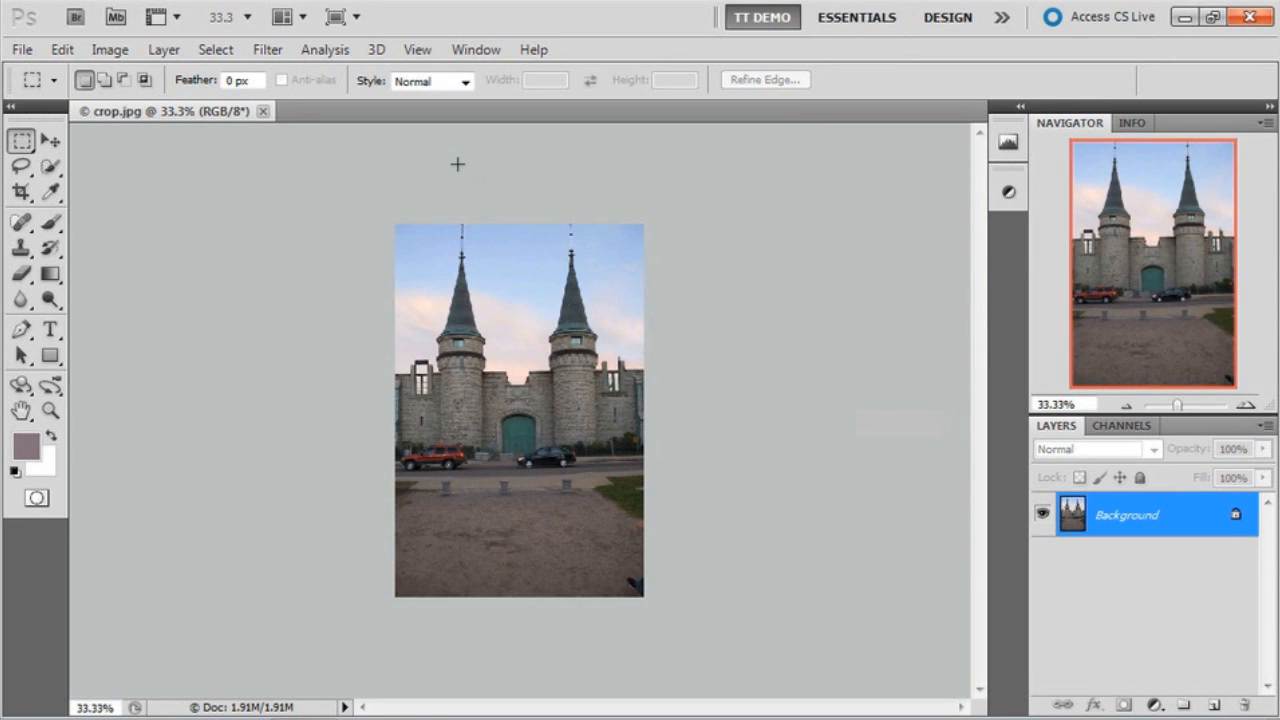
Step: Draw a crop frame around the castle, resize its upper and left edges, and move it up over the towers
left_click(22, 192)
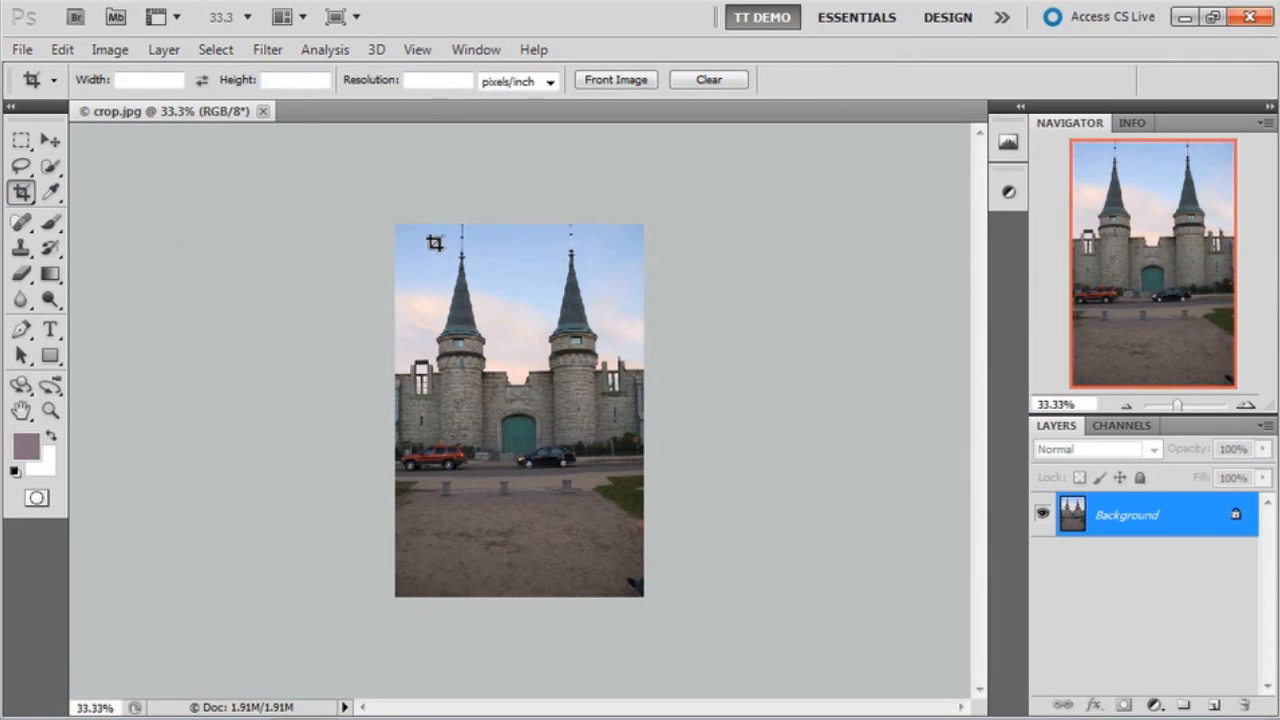
mouse_move(416, 237)
left_mouse_down()
mouse_move(462, 316)
mouse_move(605, 484)
left_mouse_up()
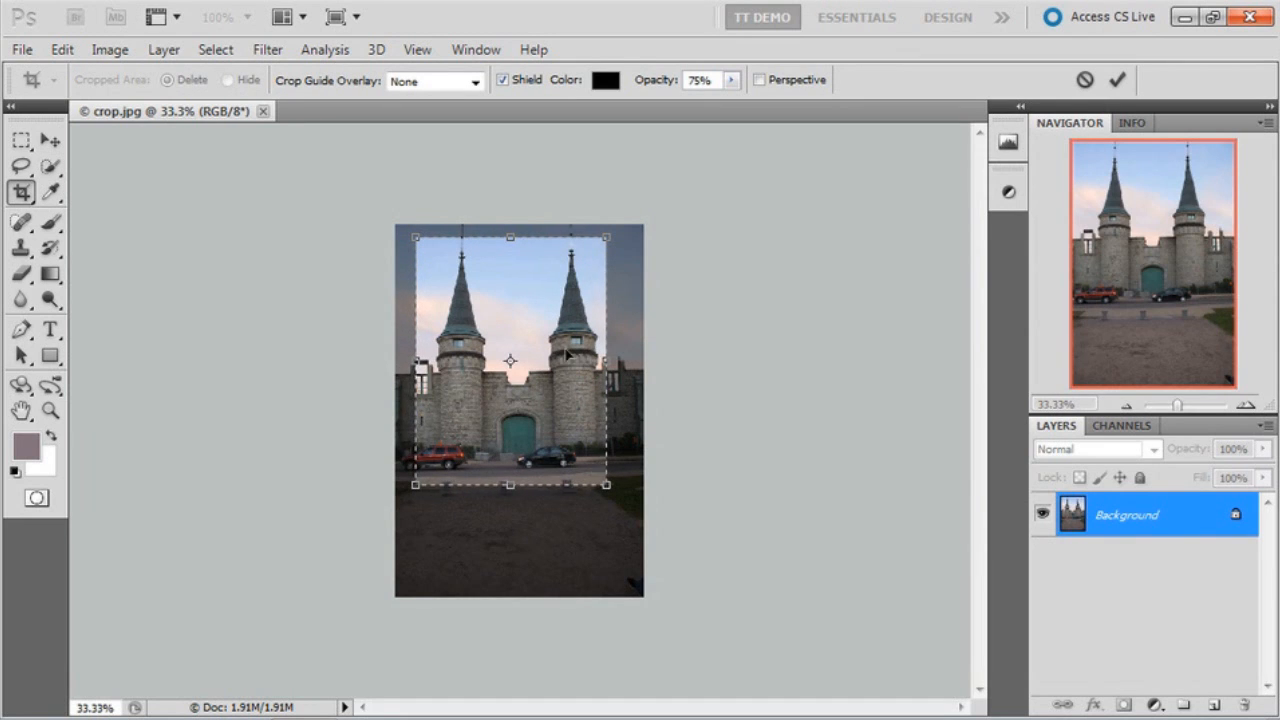
left_click_drag(509, 237, 509, 298)
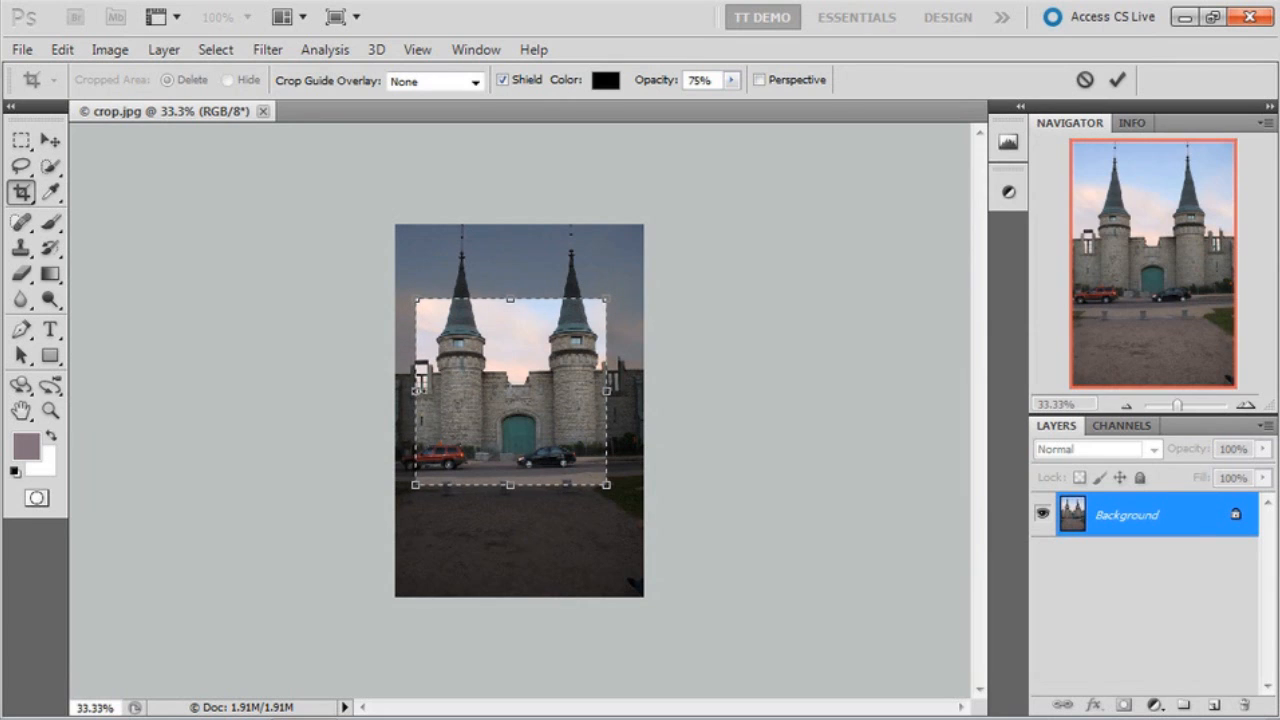
left_click_drag(416, 391, 410, 391)
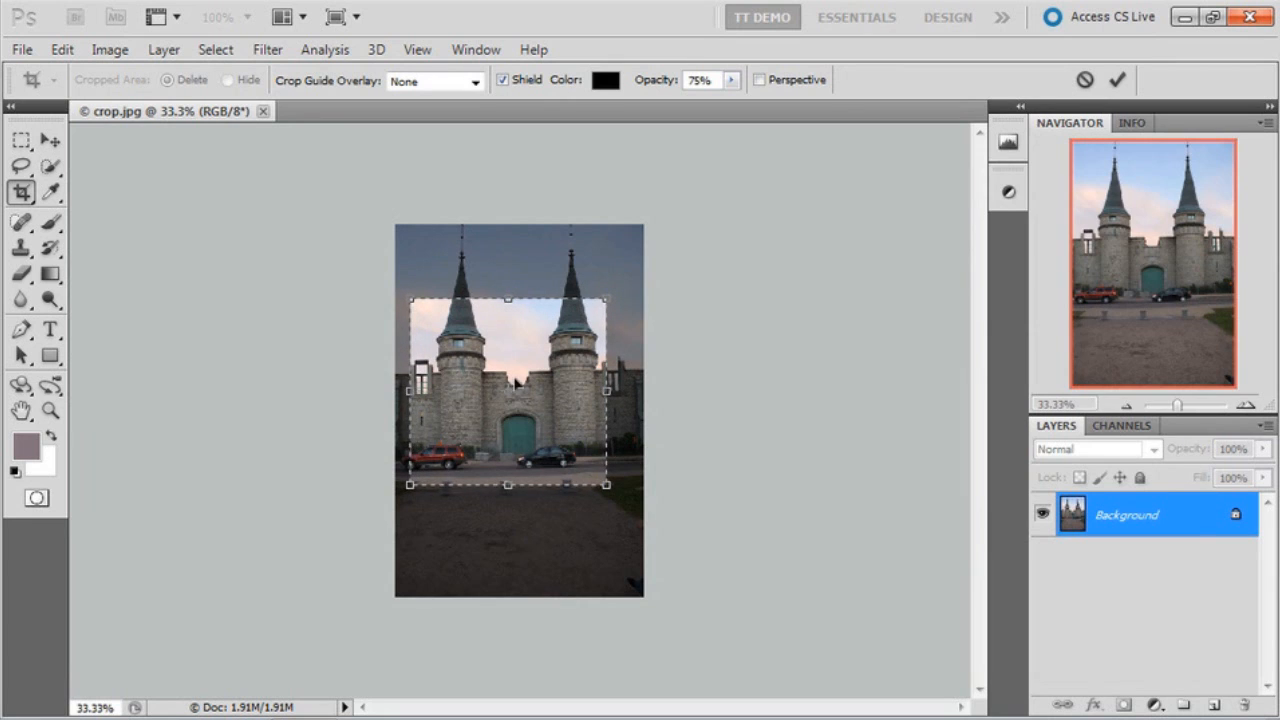
left_click_drag(528, 376, 537, 311)
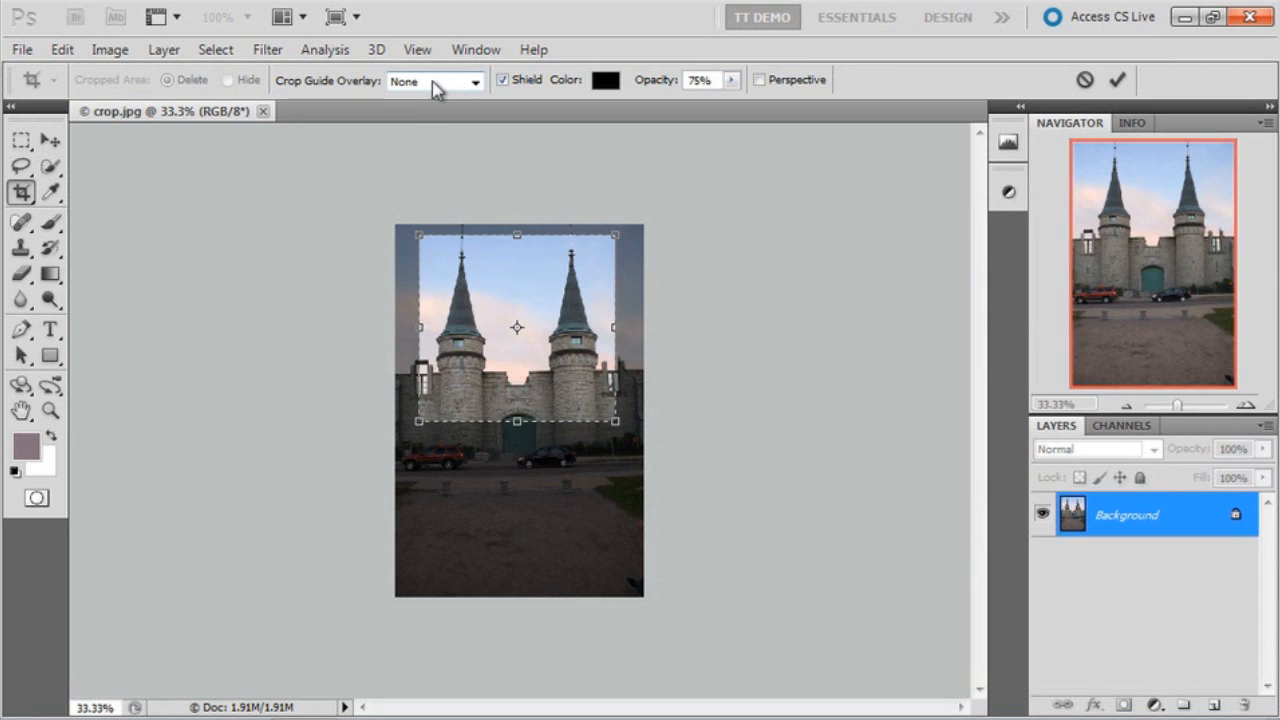
Step: Preview the Rule of Thirds and Grid crop guide overlays, restore None, and switch the crop shield off and back on
left_click(476, 82)
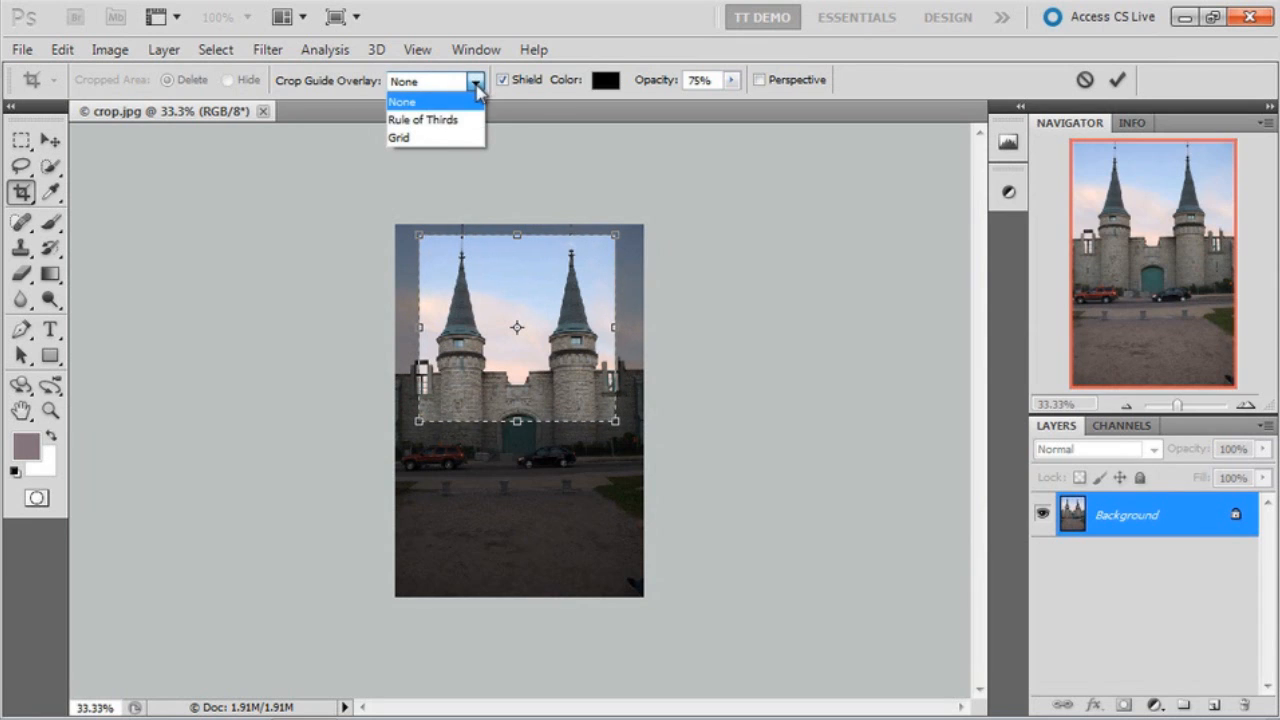
left_click(463, 120)
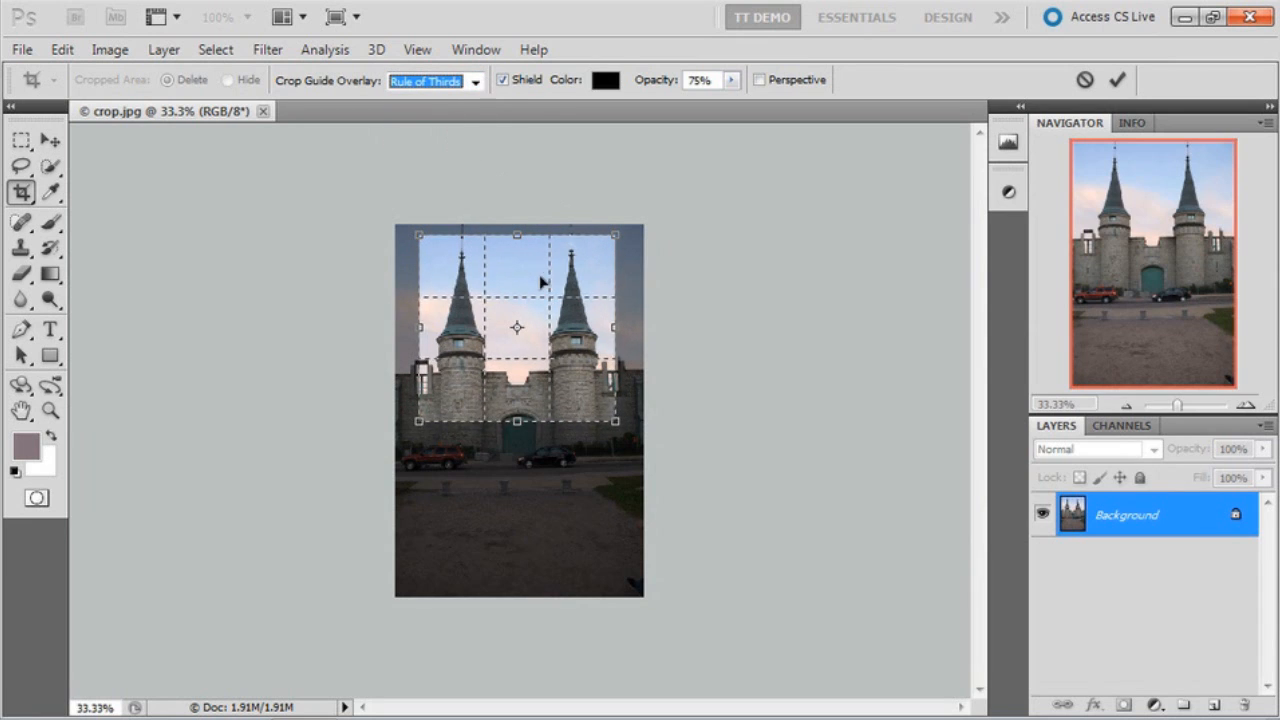
left_click(475, 82)
left_click(441, 133)
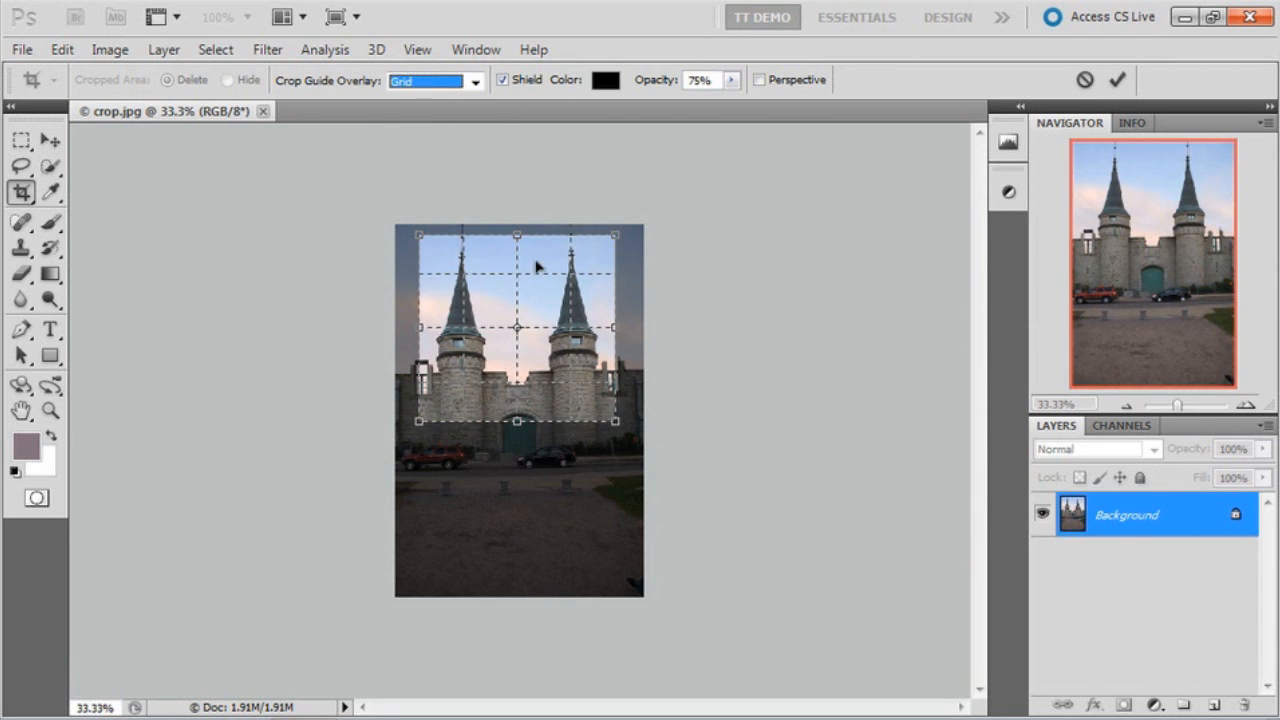
left_click(475, 82)
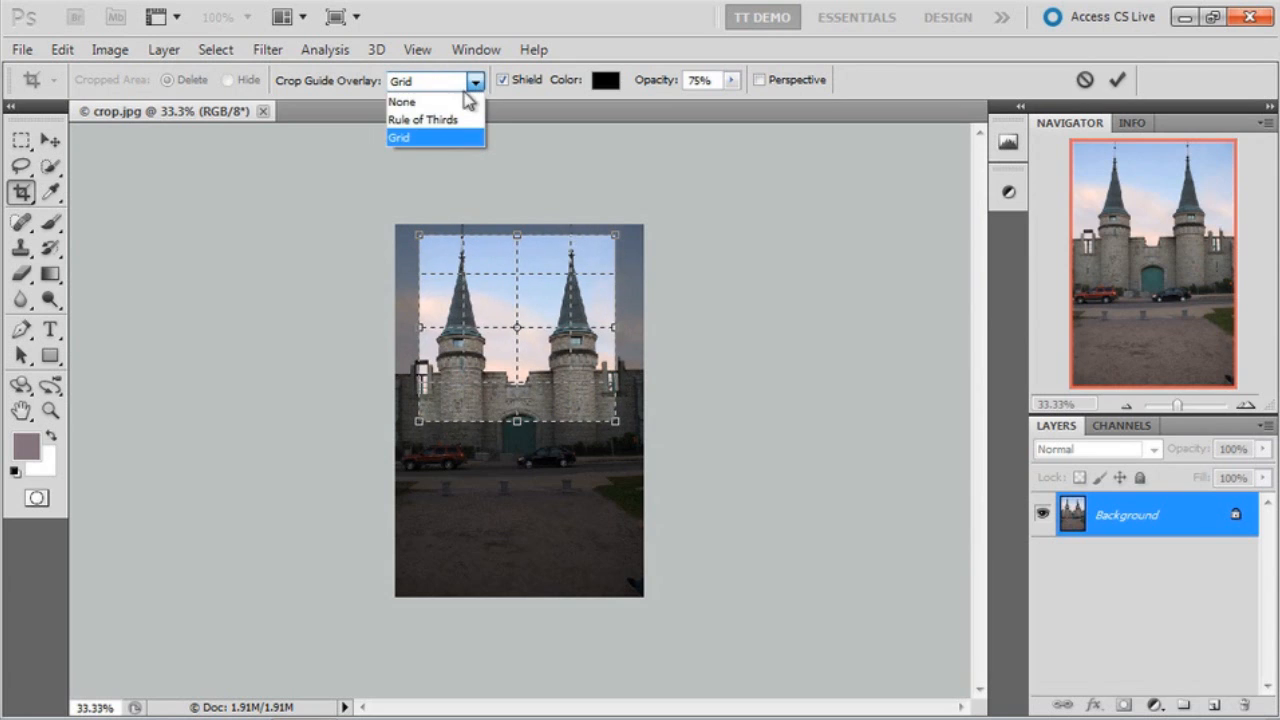
left_click(450, 103)
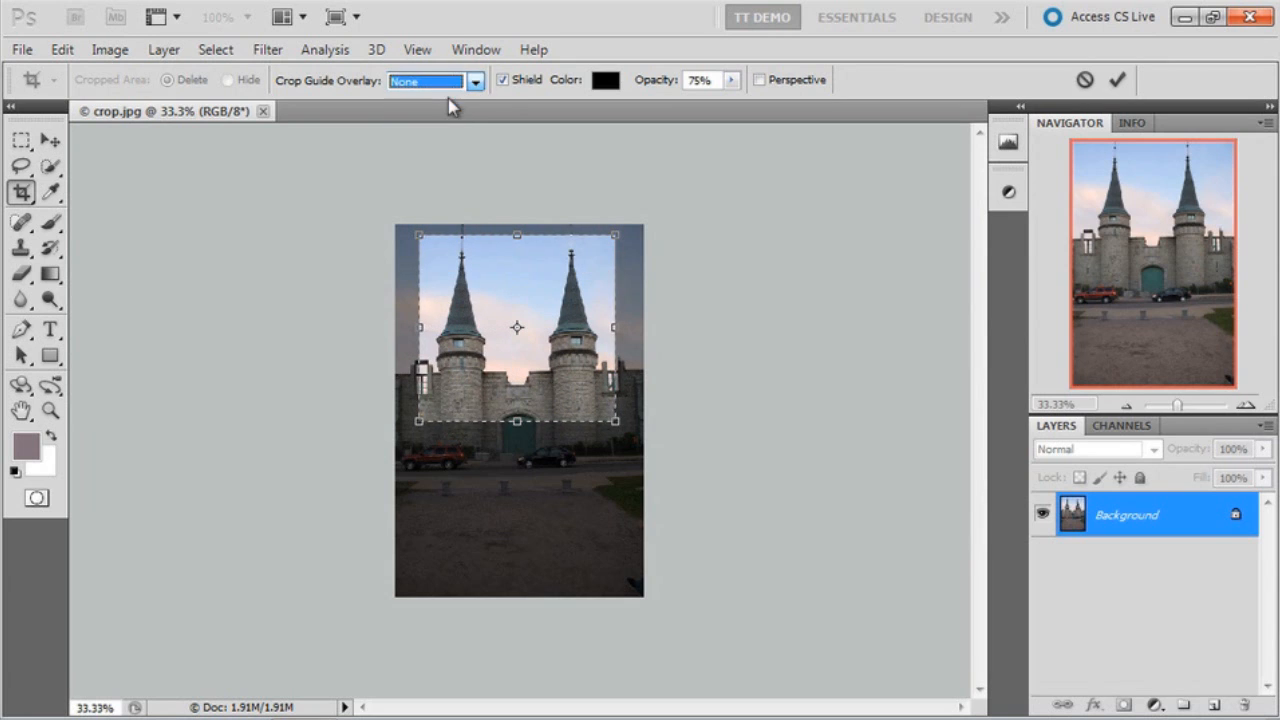
left_click(503, 80)
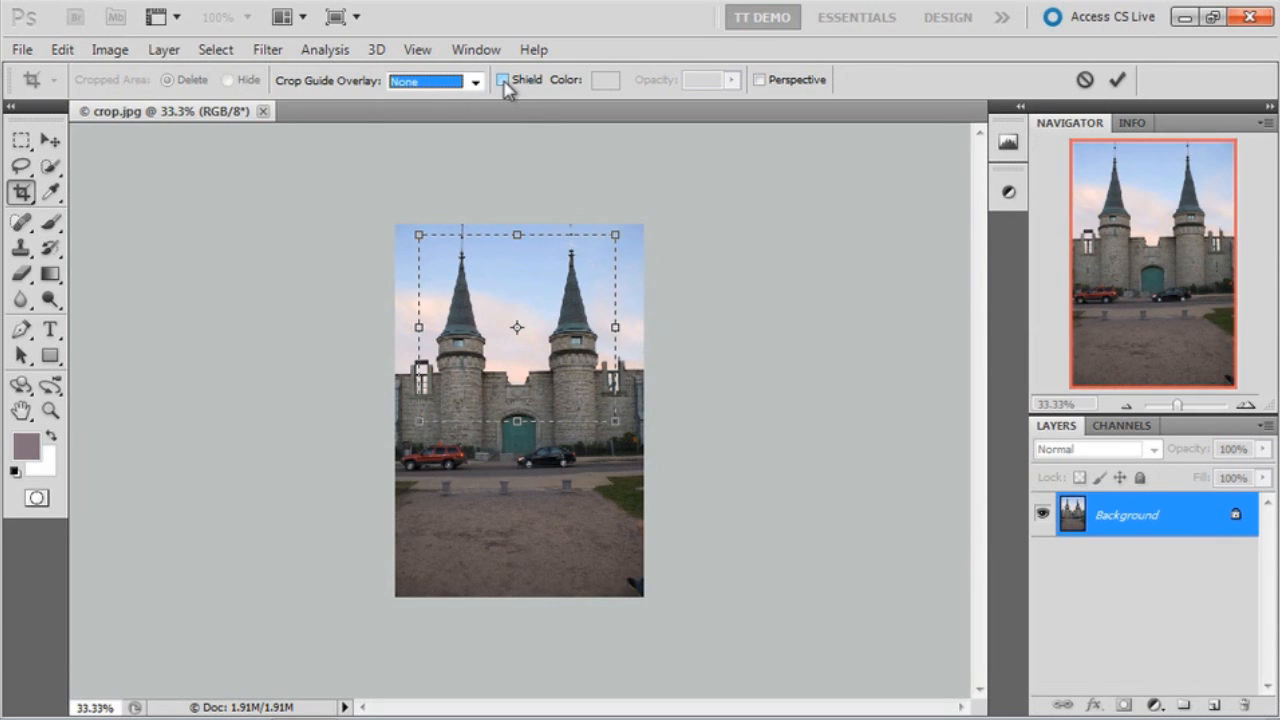
left_click(503, 80)
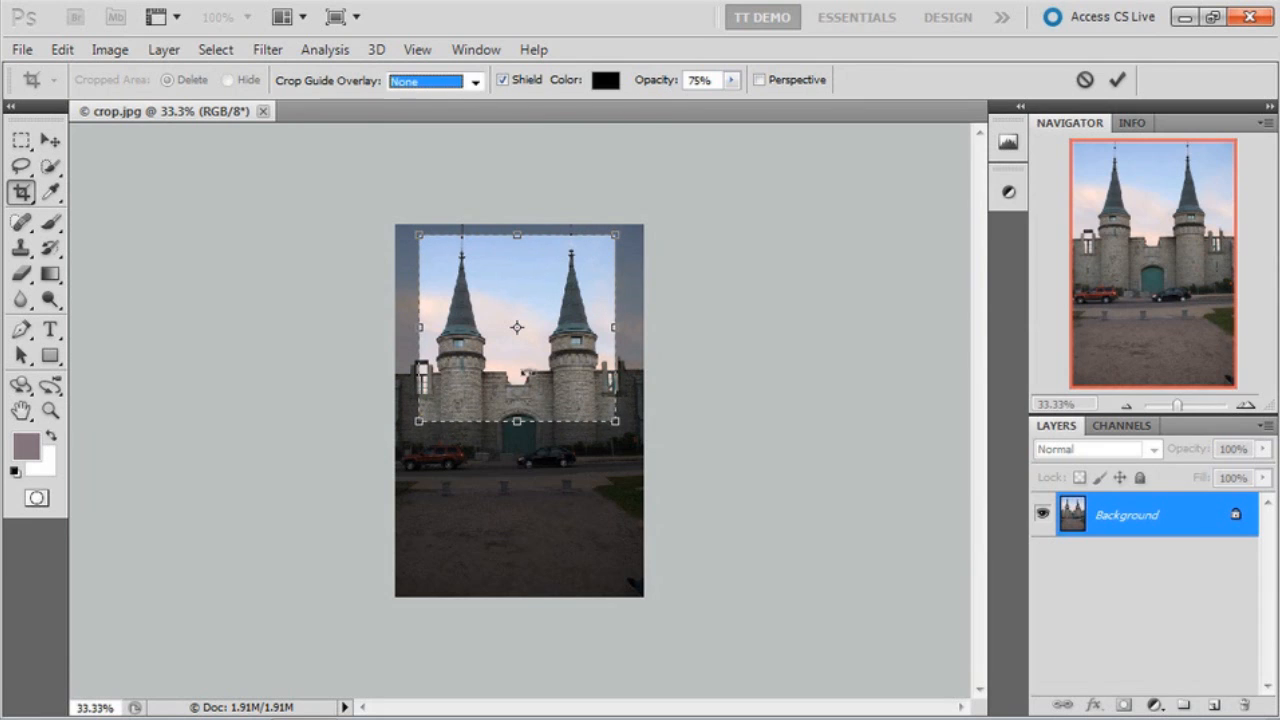
Step: Extend the crop frame down to the base of the castle wall, apply the crop, and undo it
left_click_drag(515, 422, 516, 424)
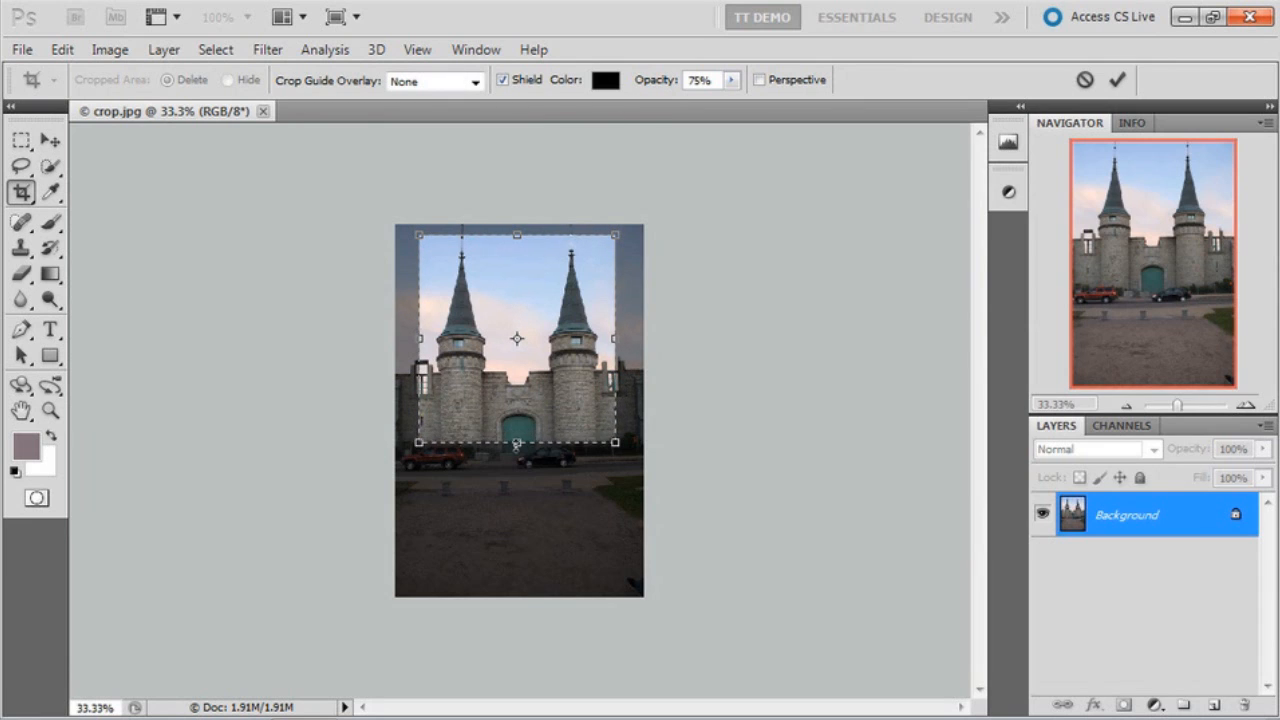
right_click(571, 352)
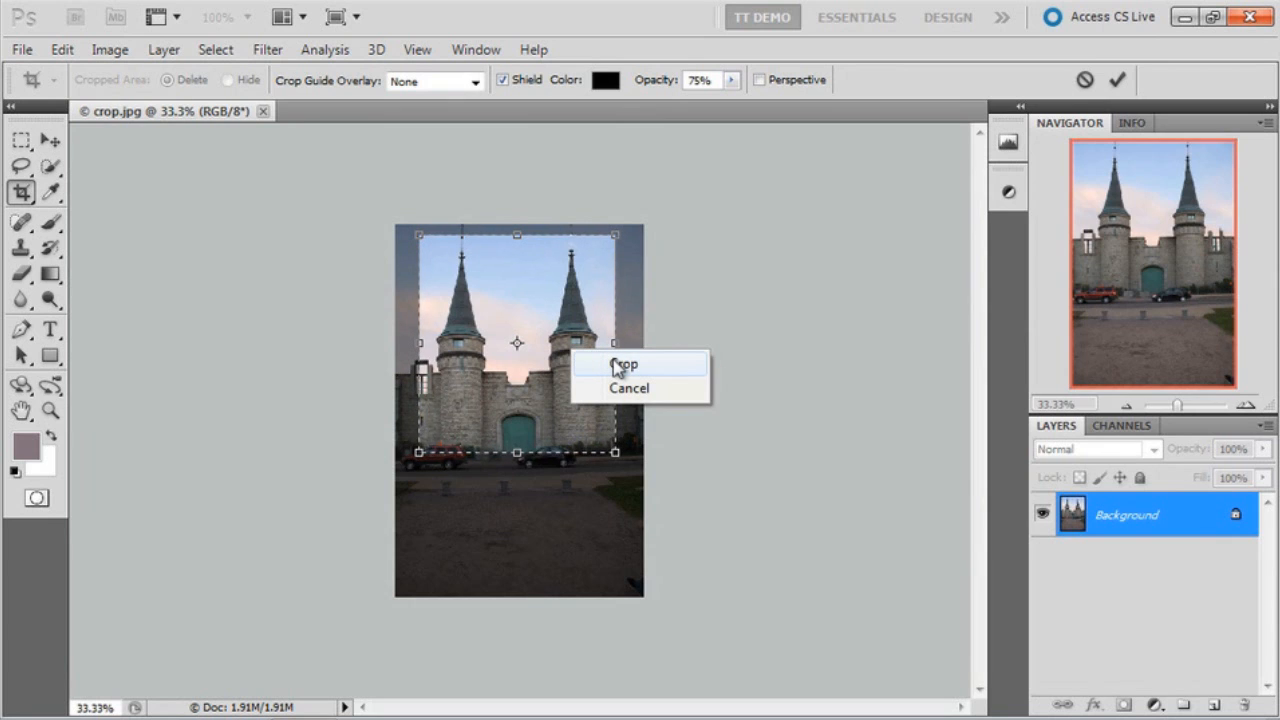
left_click(618, 366)
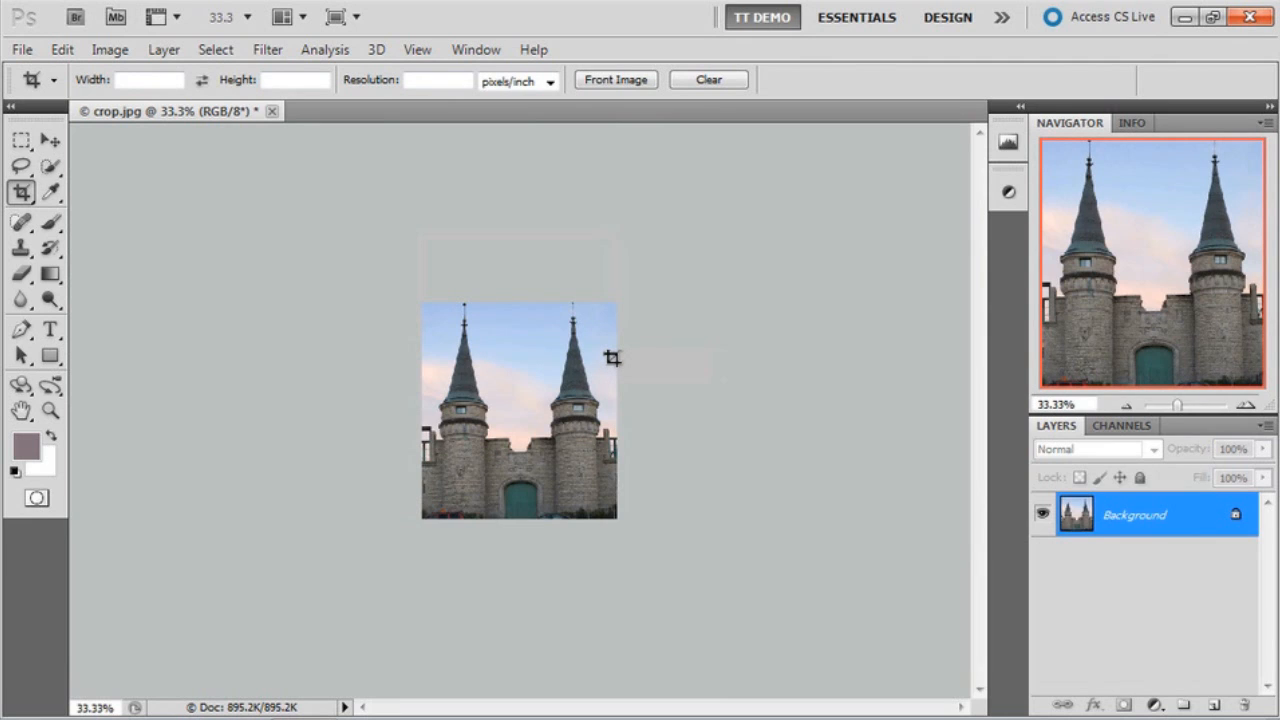
key("ctrl+z")
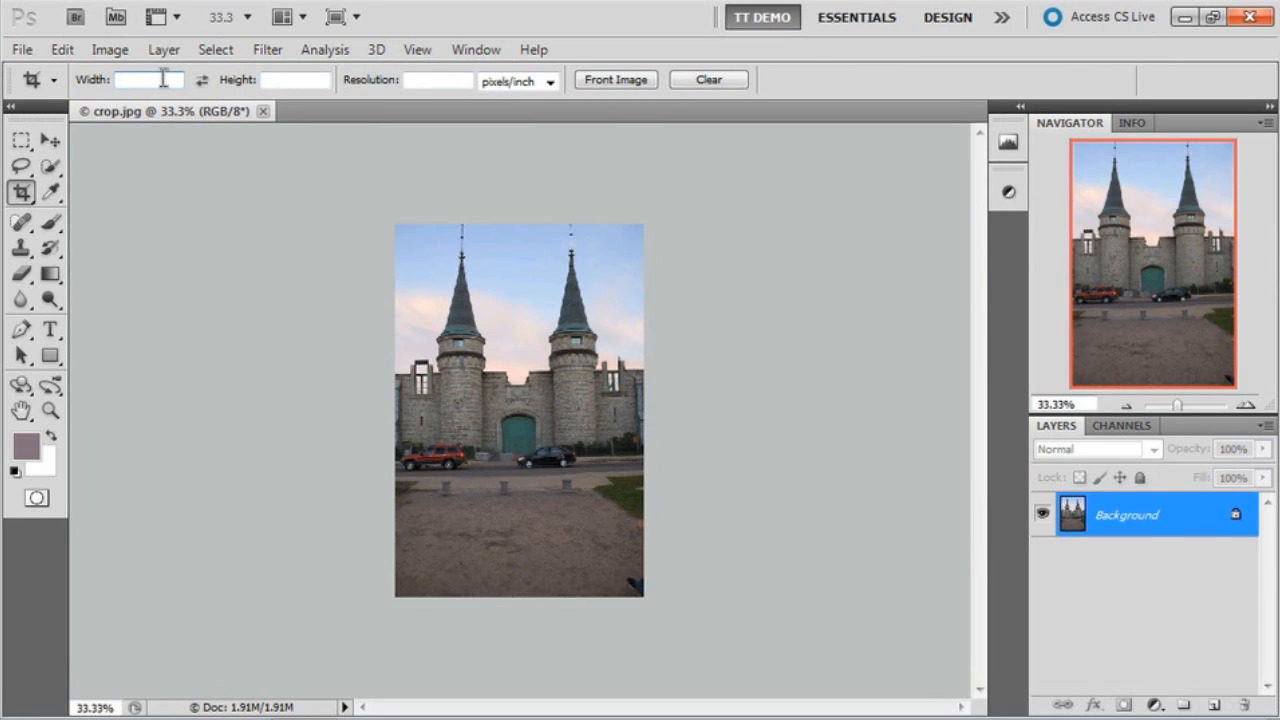
Step: Set the crop size to 4 in wide by 5 in high and draw a crop frame around the castle
key("Tab")
type("5")
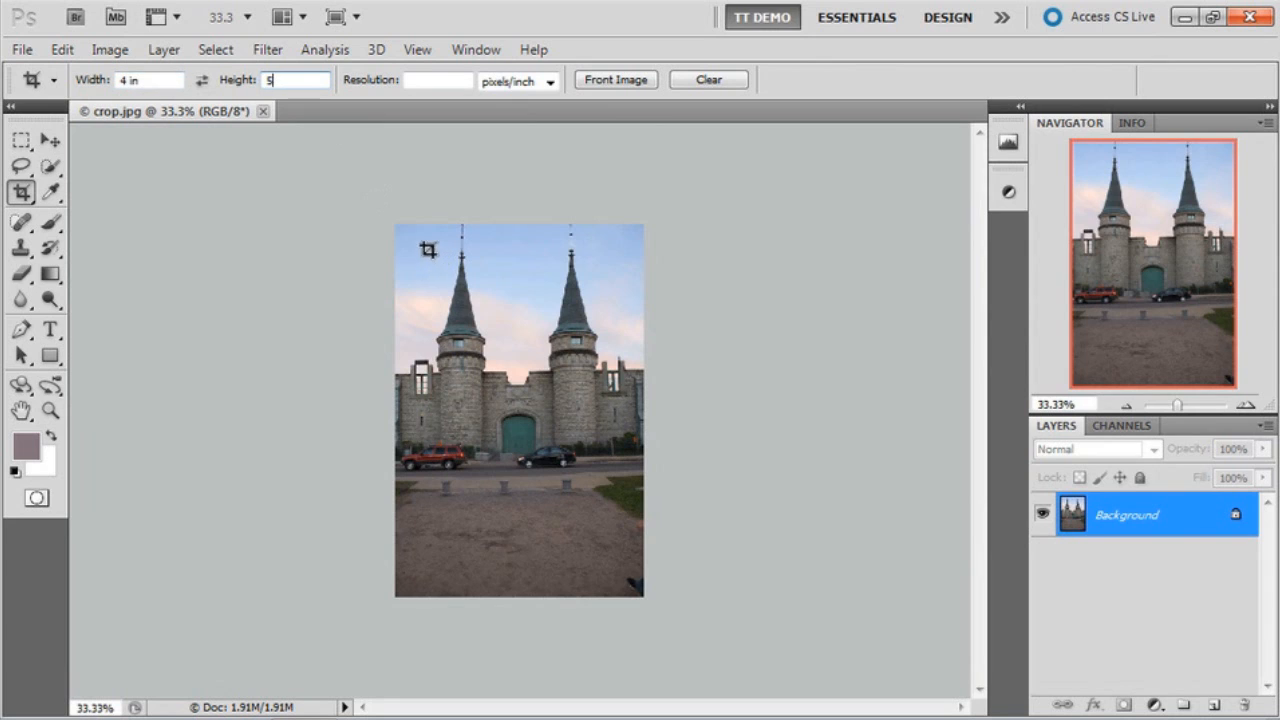
left_click_drag(416, 237, 601, 499)
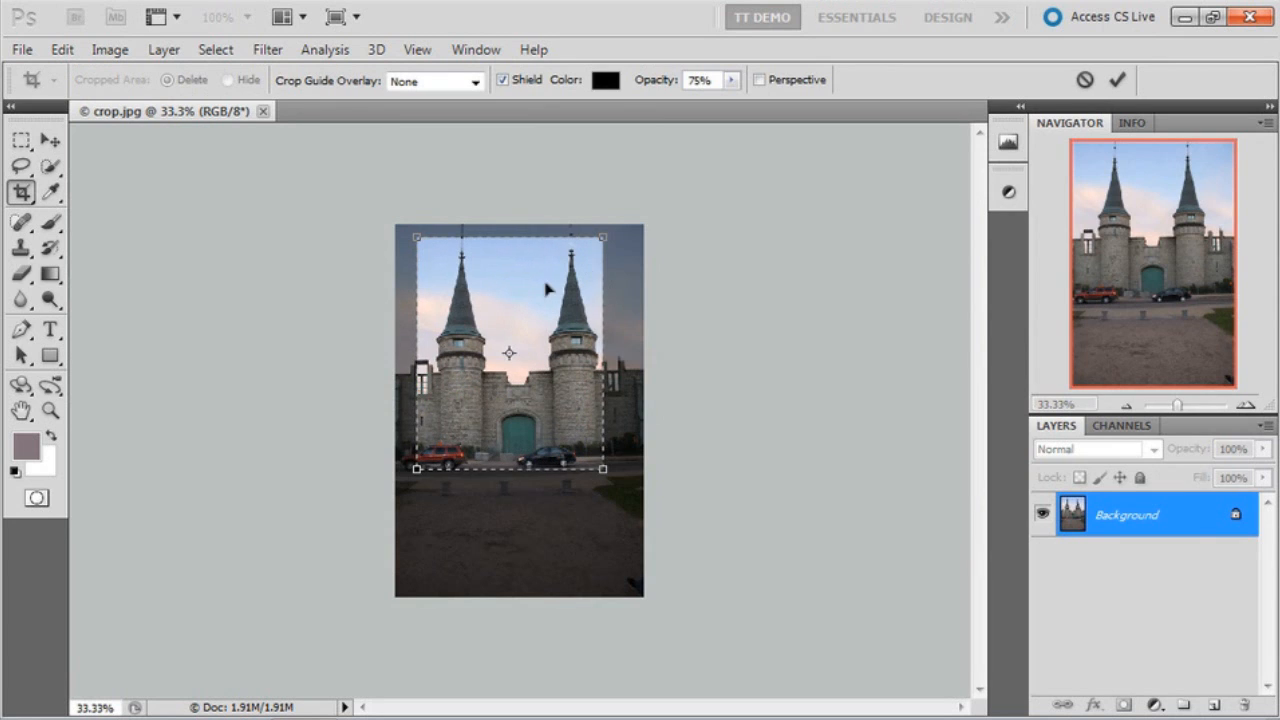
Step: Shrink the fixed-ratio crop frame, position it over the two towers, and cancel the crop
left_click_drag(519, 300, 524, 374)
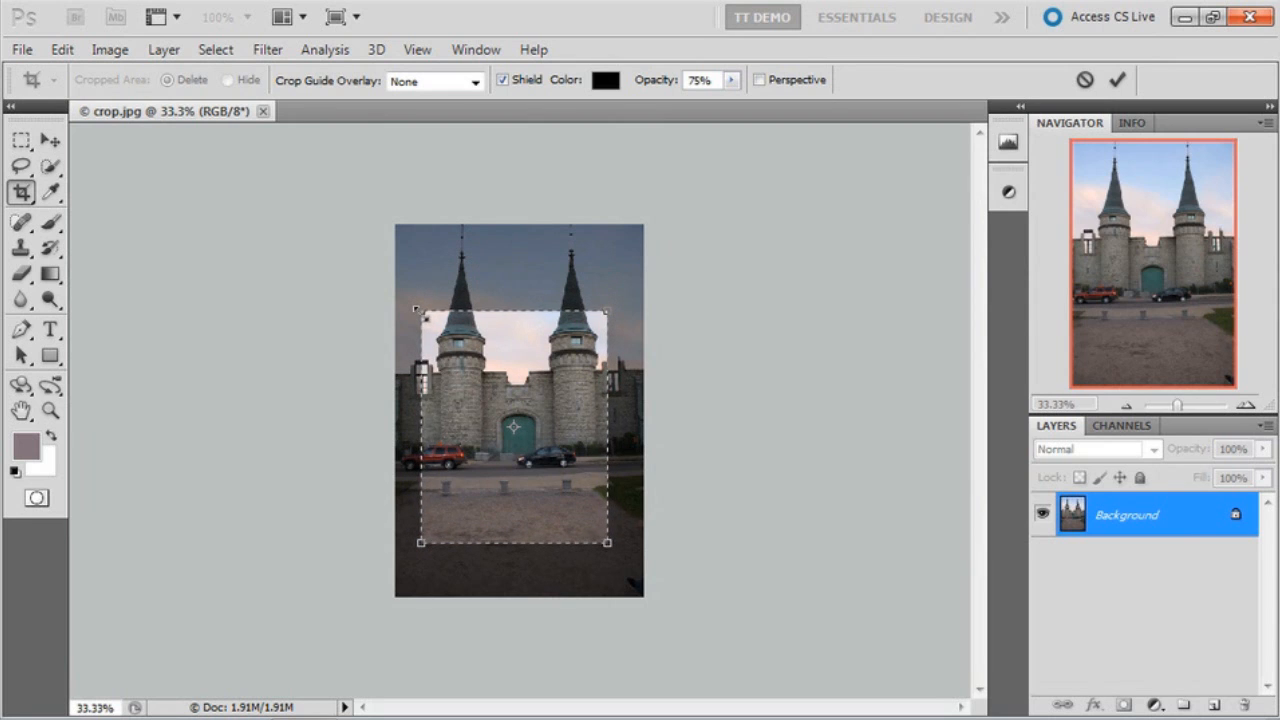
left_click_drag(419, 312, 451, 348)
left_click_drag(537, 512, 531, 395)
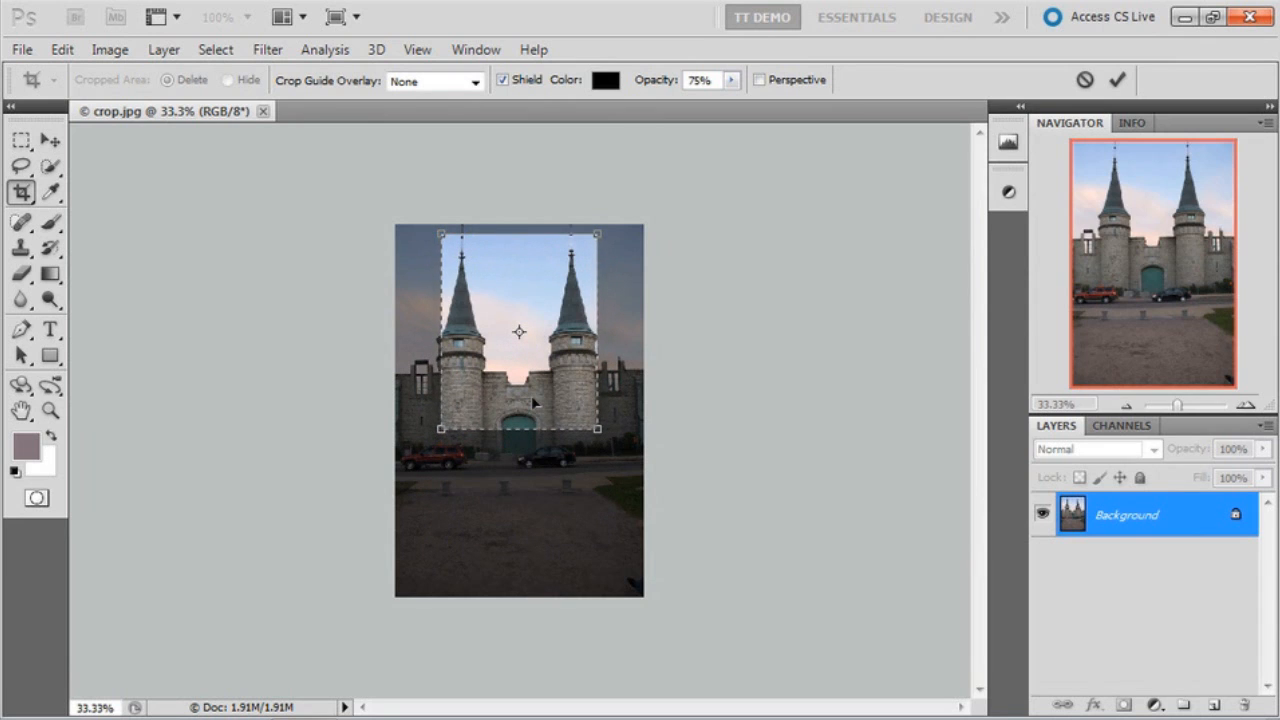
right_click(573, 293)
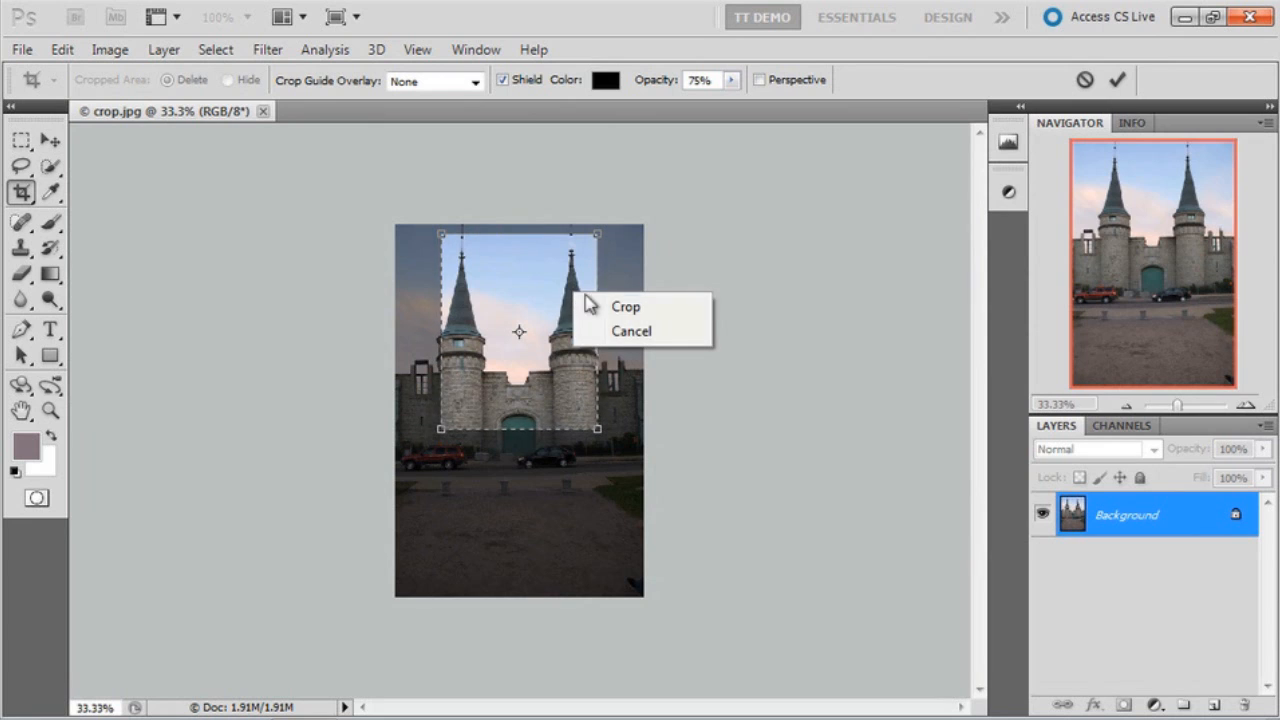
left_click(630, 331)
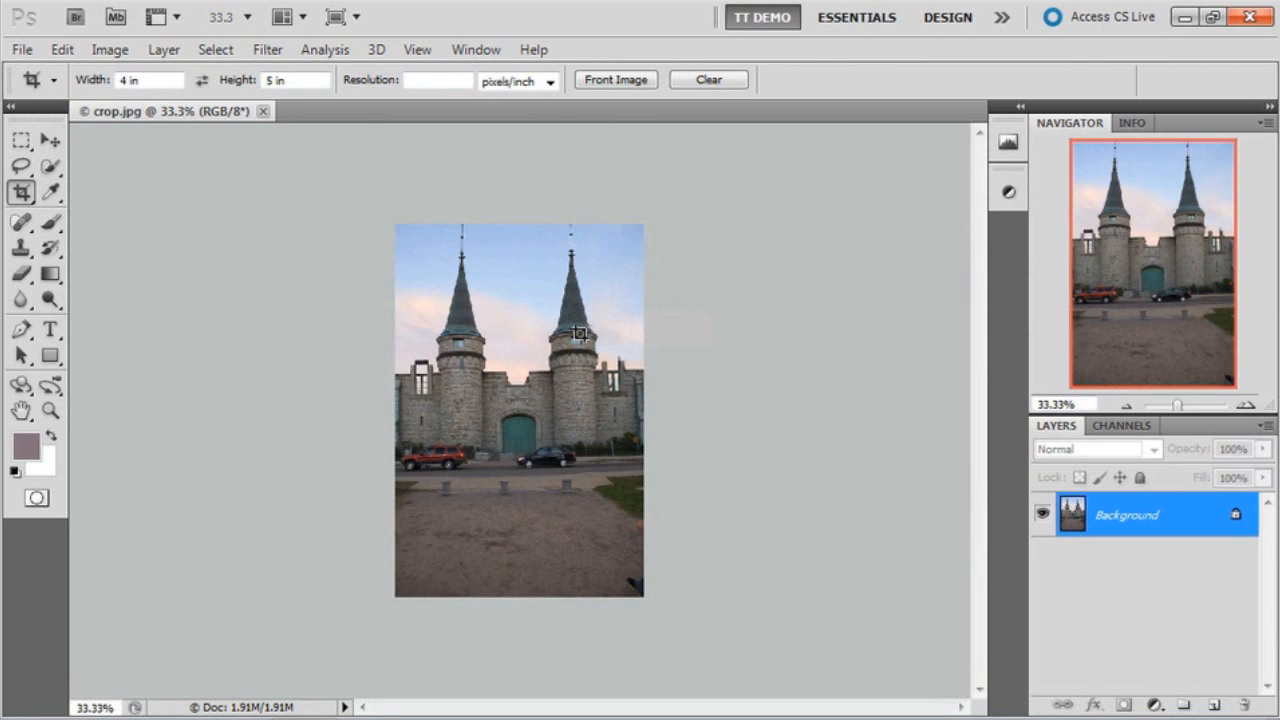
Step: Draw a new fixed-ratio crop frame around the castle, rotate it slightly counterclockwise, and cancel the crop
key("ctrl+0")
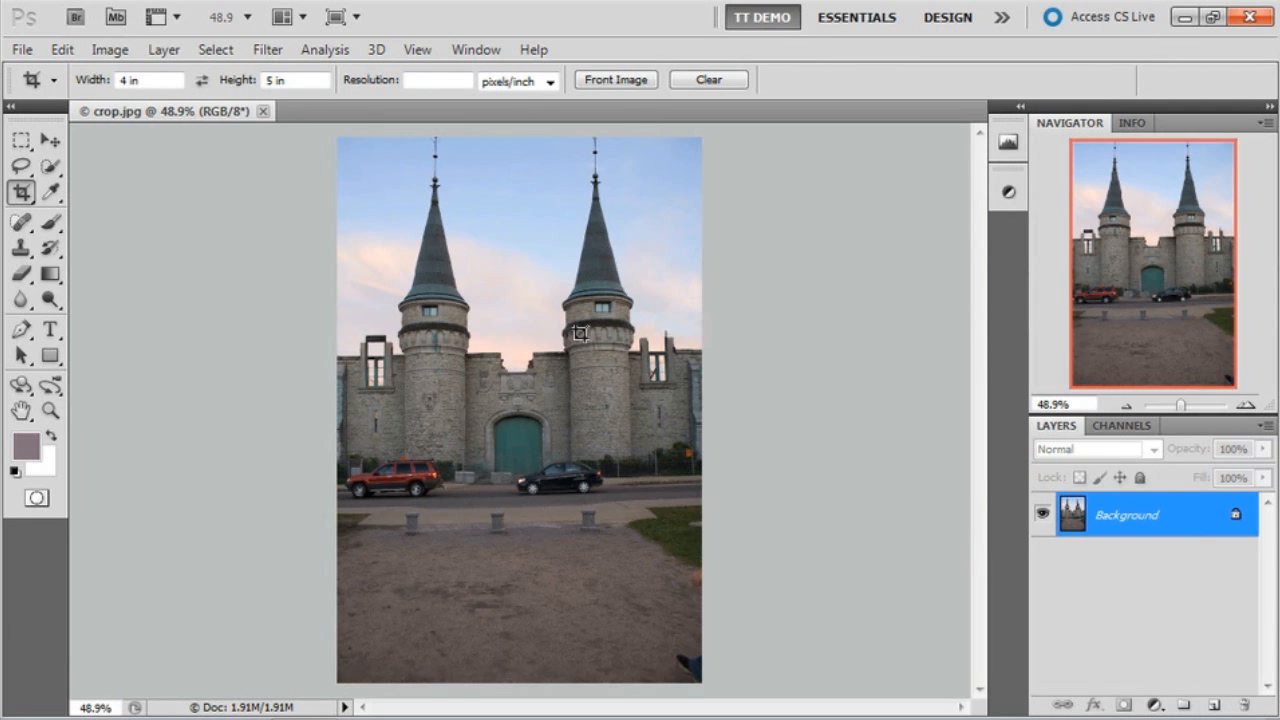
left_click_drag(374, 163, 706, 495)
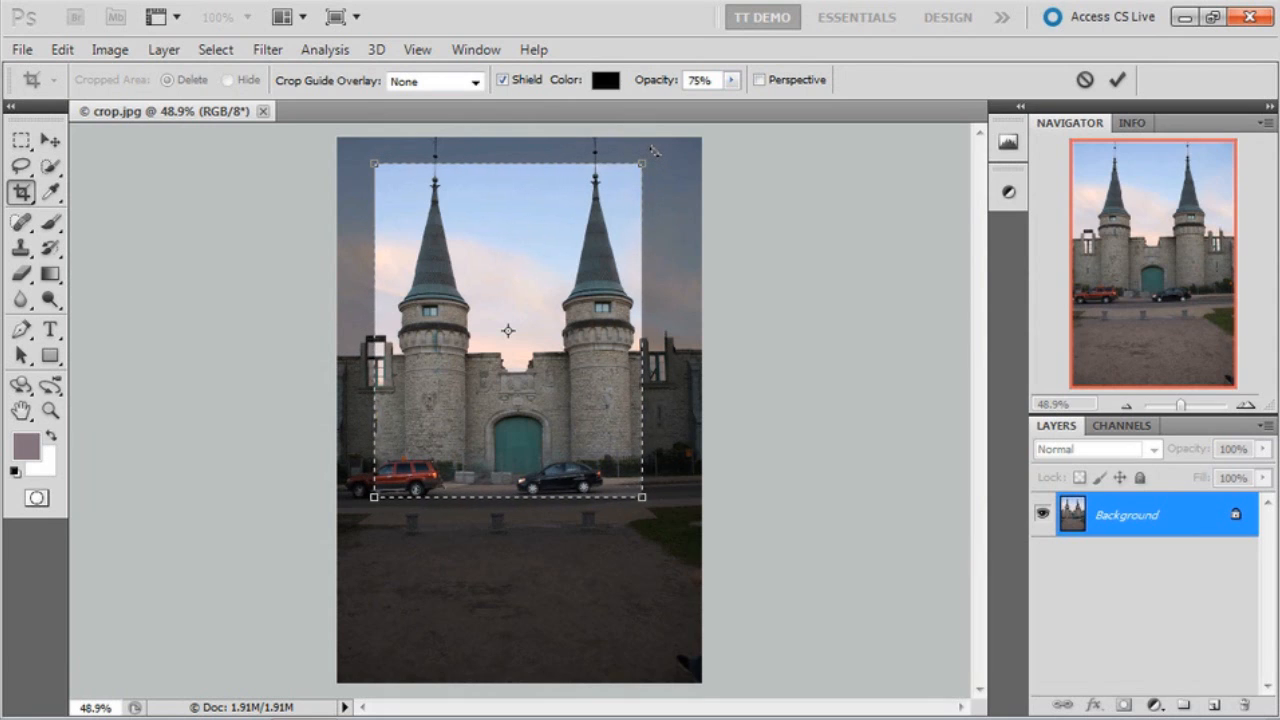
mouse_move(652, 150)
left_mouse_down()
mouse_move(638, 146)
mouse_move(666, 170)
mouse_move(645, 160)
left_mouse_up()
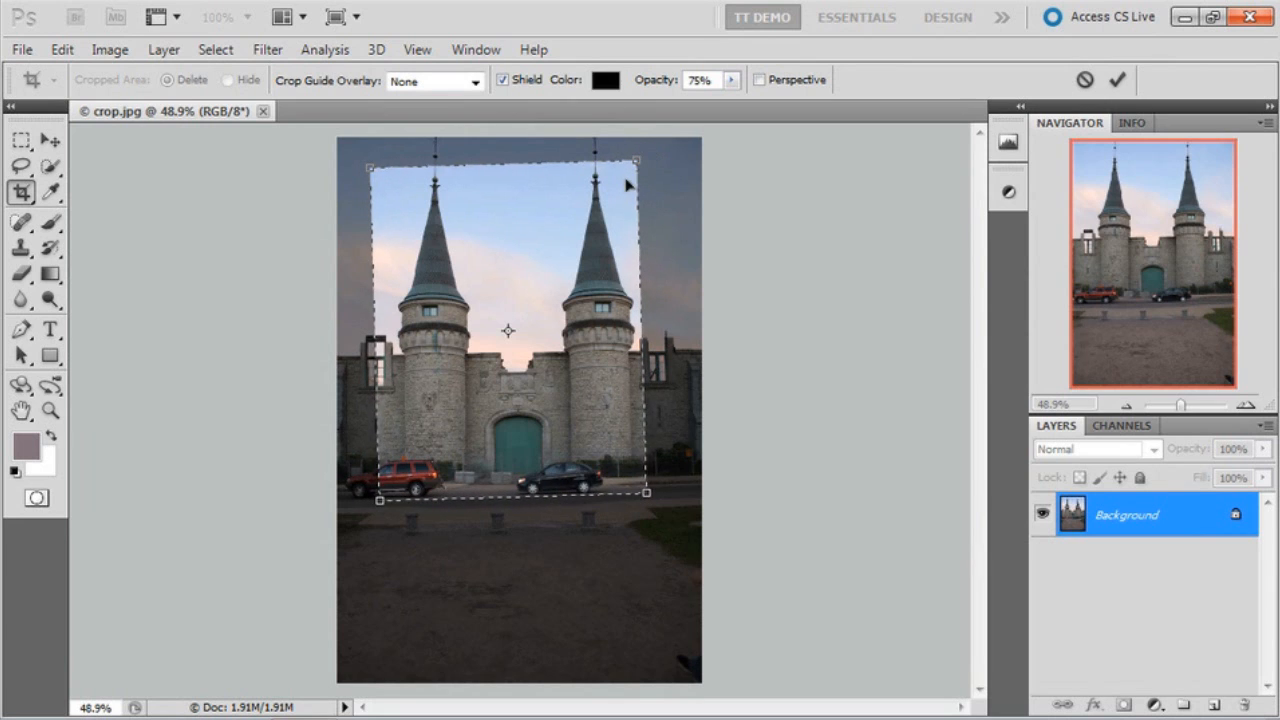
right_click(628, 185)
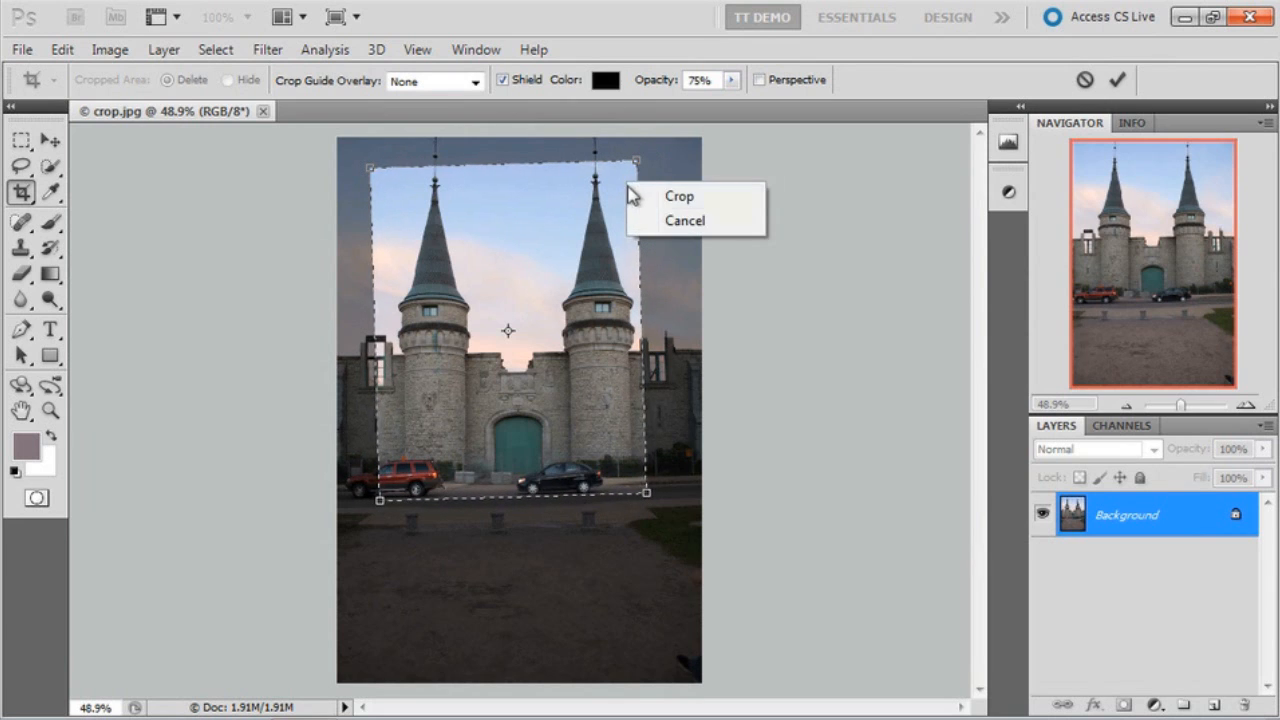
left_click(680, 222)
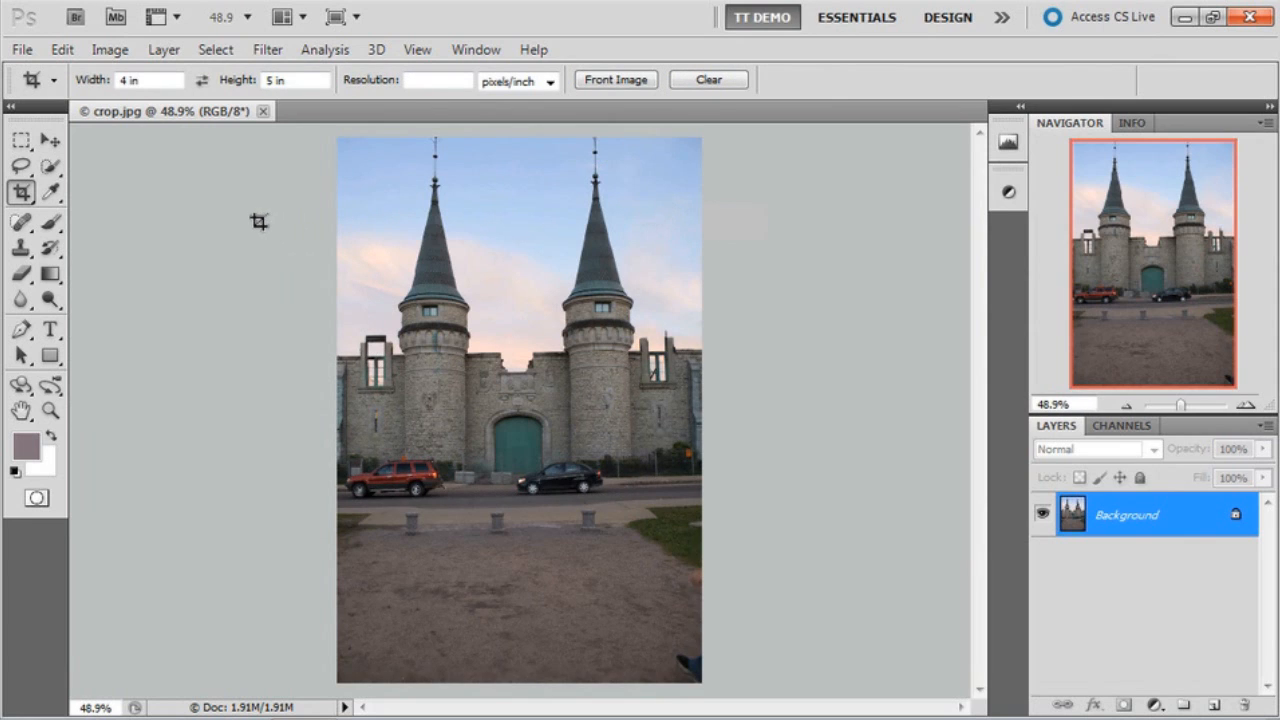
Step: Straighten the photo with the Ruler tool, using a line drawn along the top of the castle wall
left_click(50, 192)
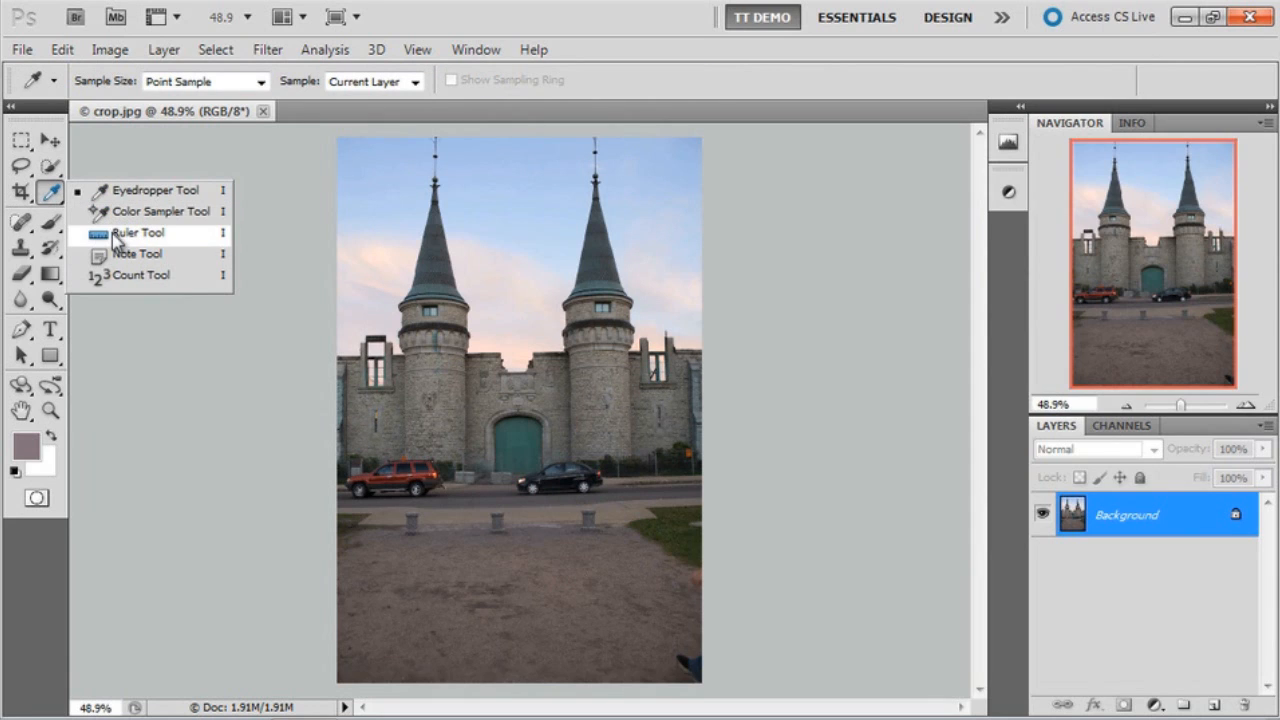
left_click(114, 235)
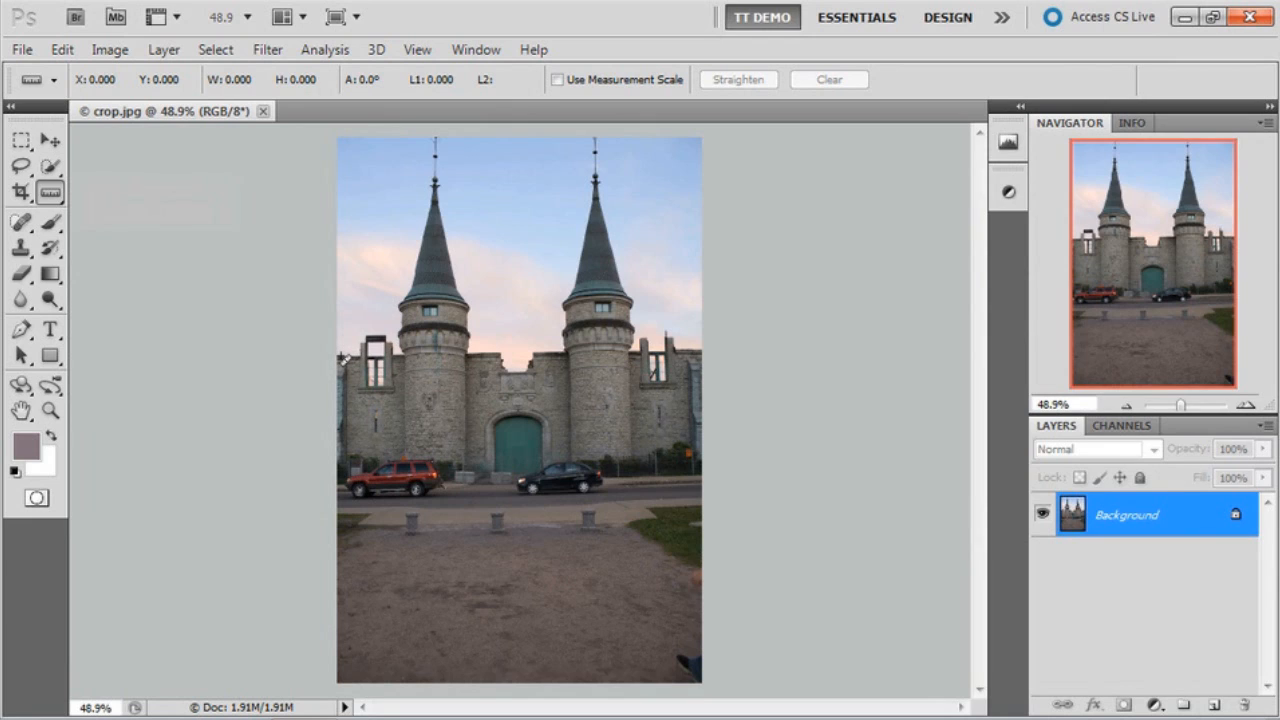
left_click_drag(345, 356, 689, 351)
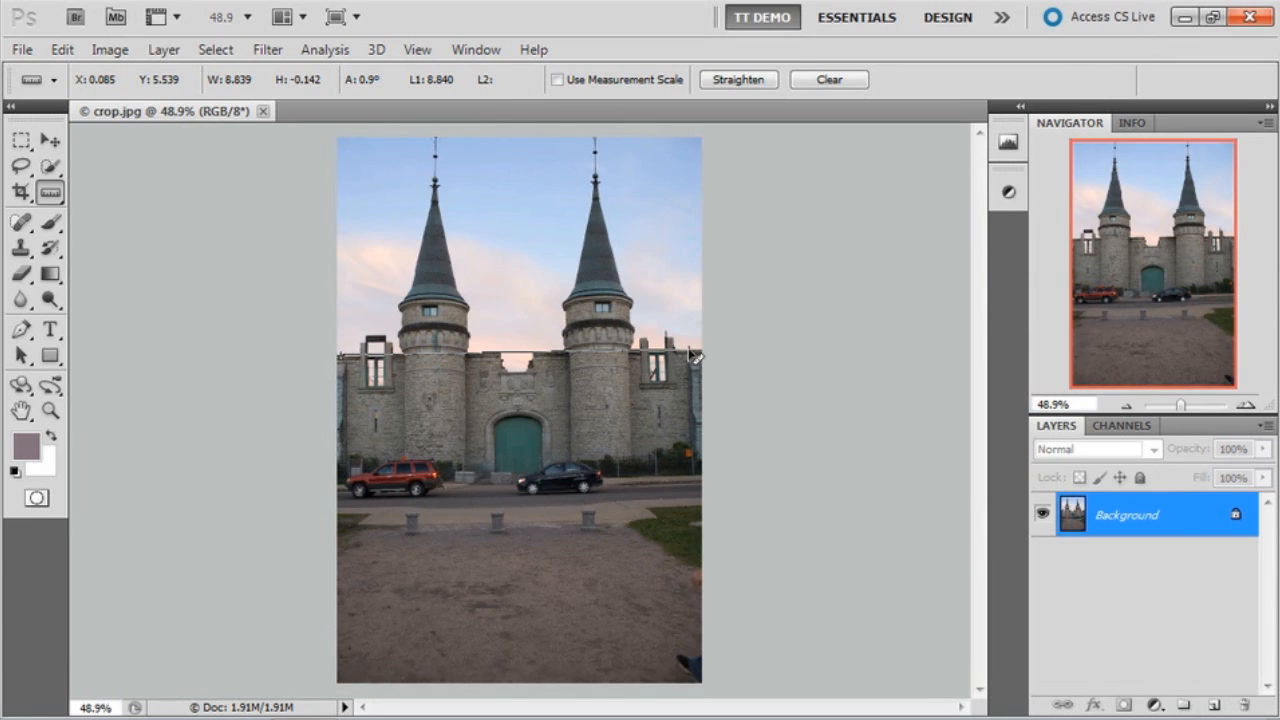
left_click(740, 80)
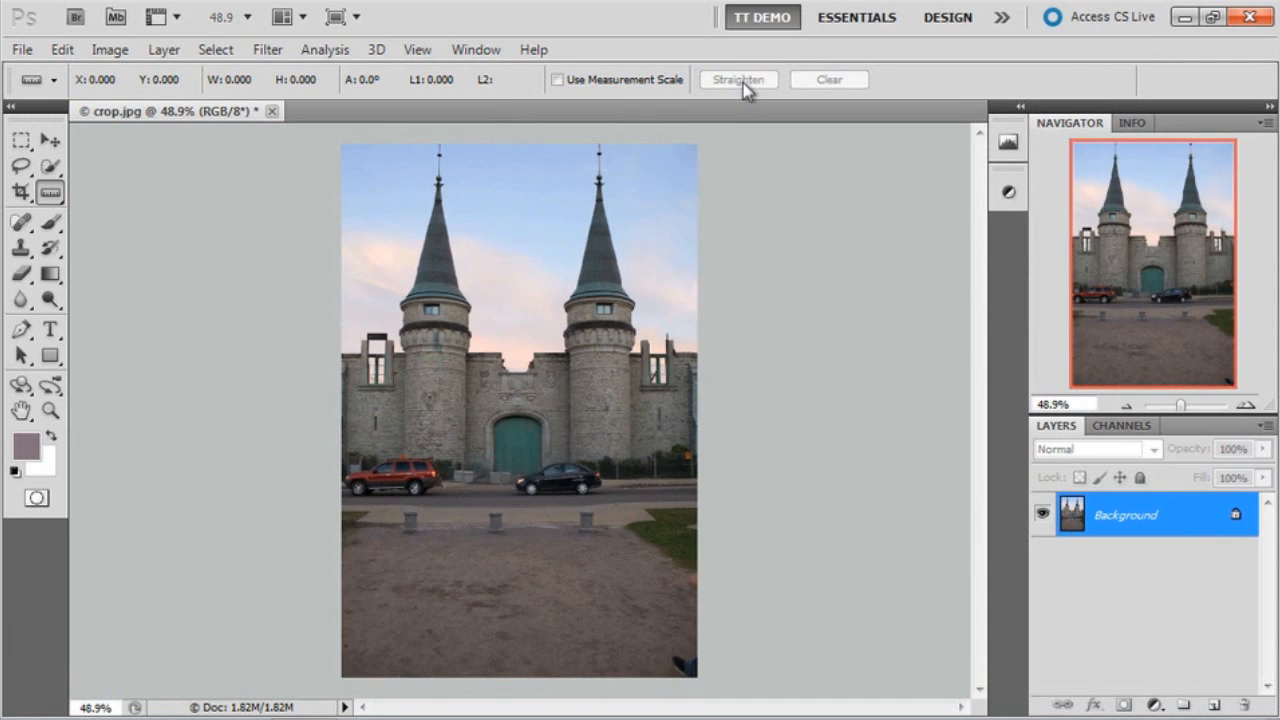